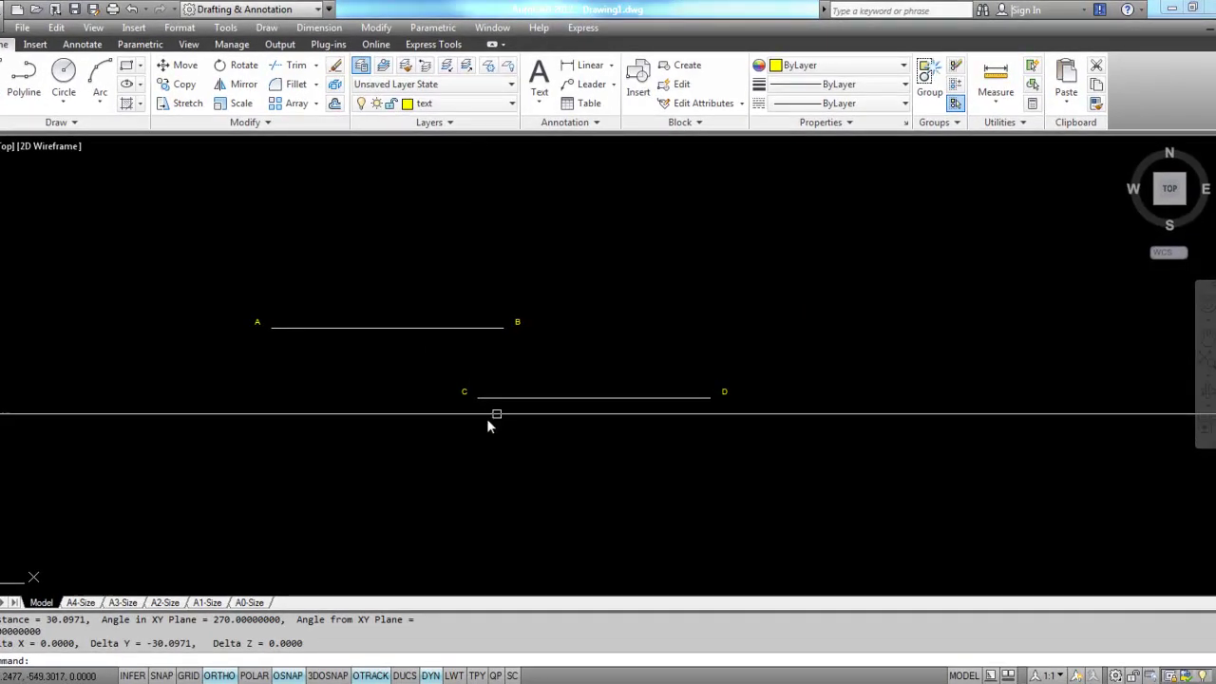
Step: Measure the perpendicular distance from point B to line CD, reading 30.0971 at 270°
type("di")
key("Return")
left_click(503, 328)
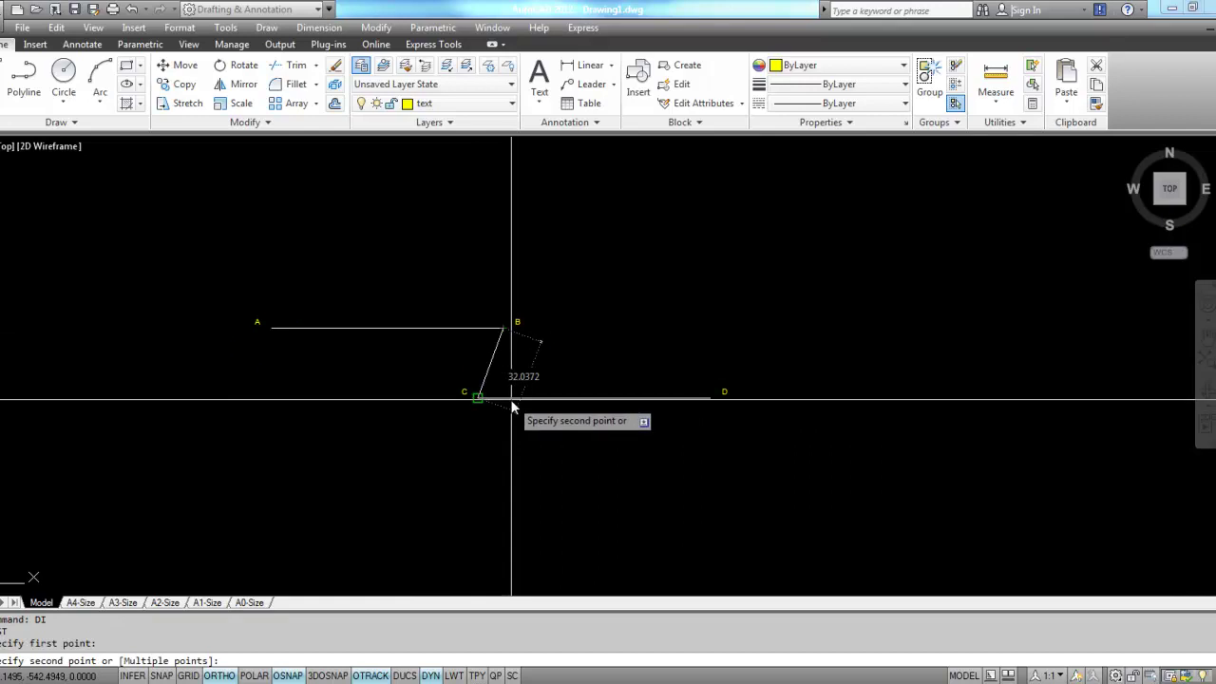
type("per")
key("Return")
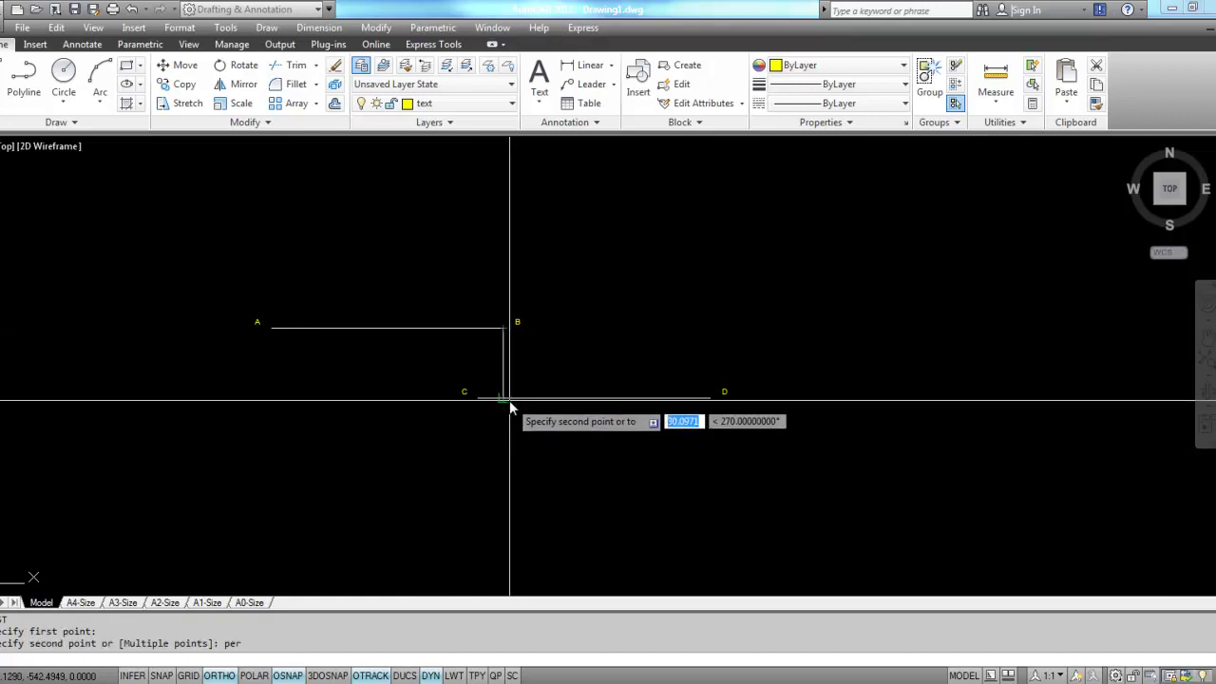
left_click(510, 405)
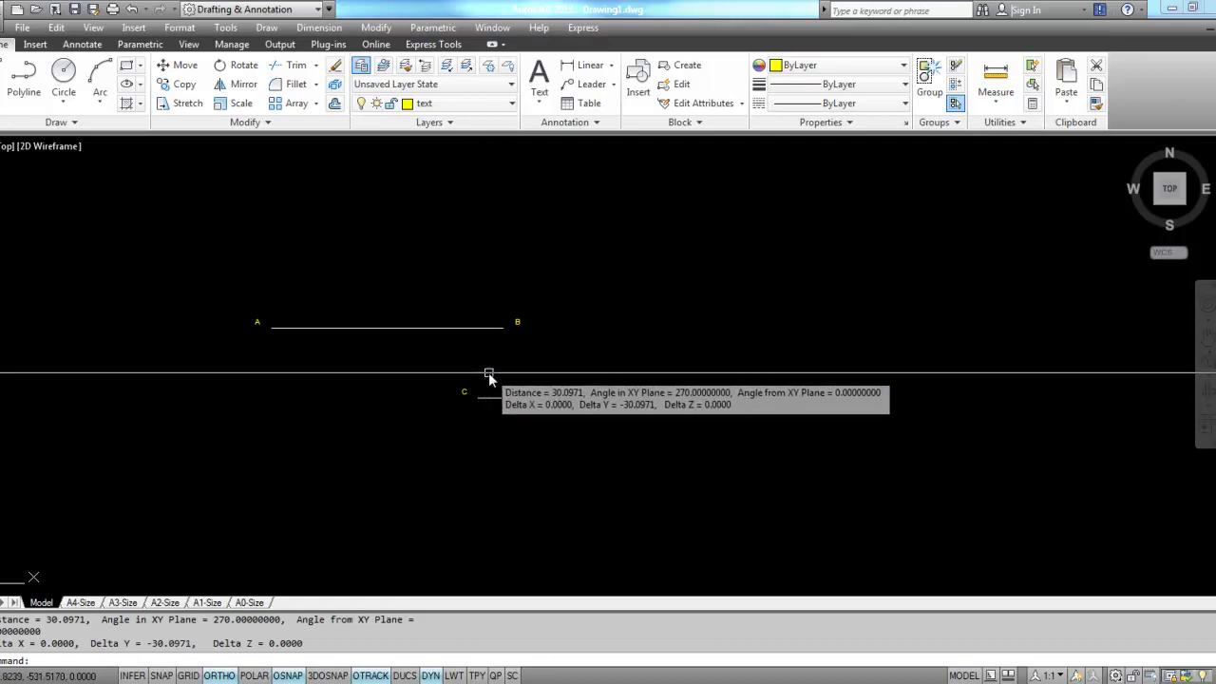
type("l")
key("Return")
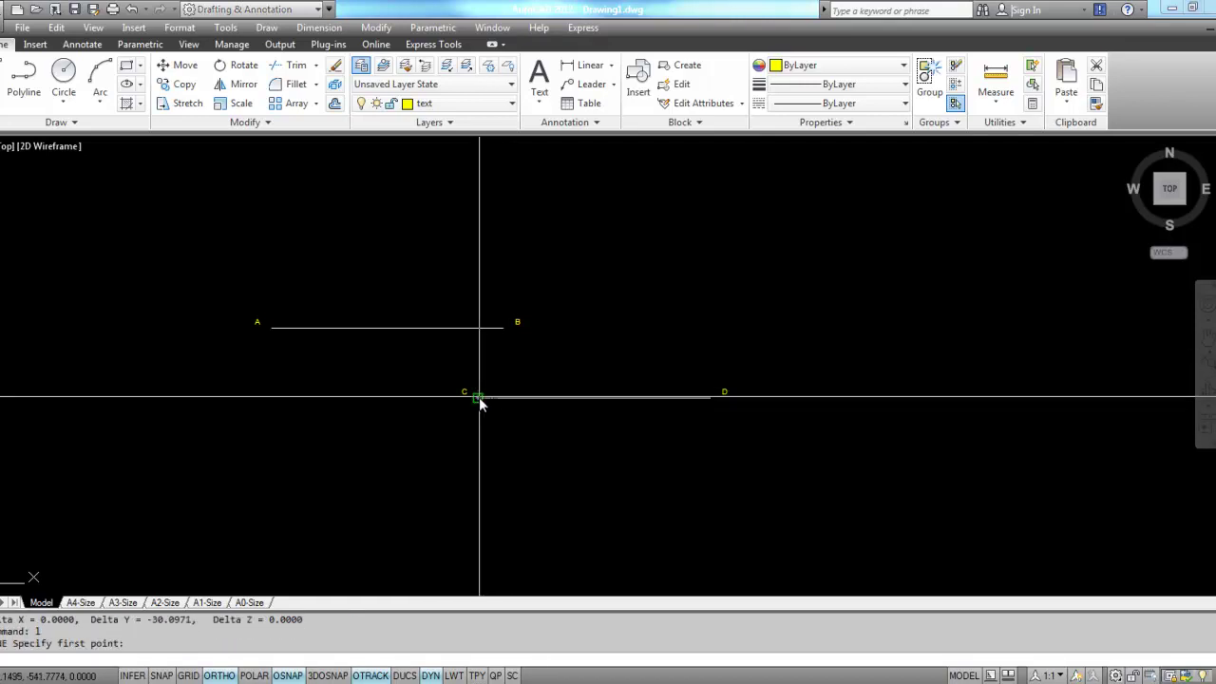
left_click(479, 397)
left_click(479, 298)
key("Return")
type("f")
key("Return")
type("r")
key("Return")
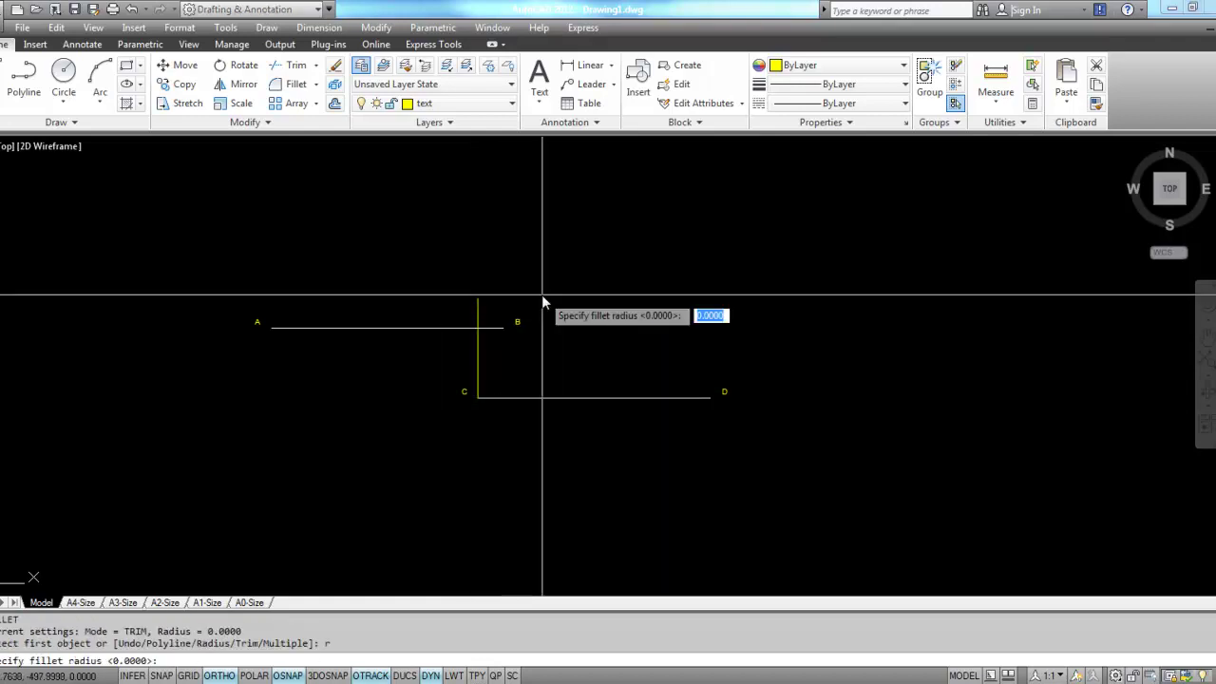
type("55")
key("Return")
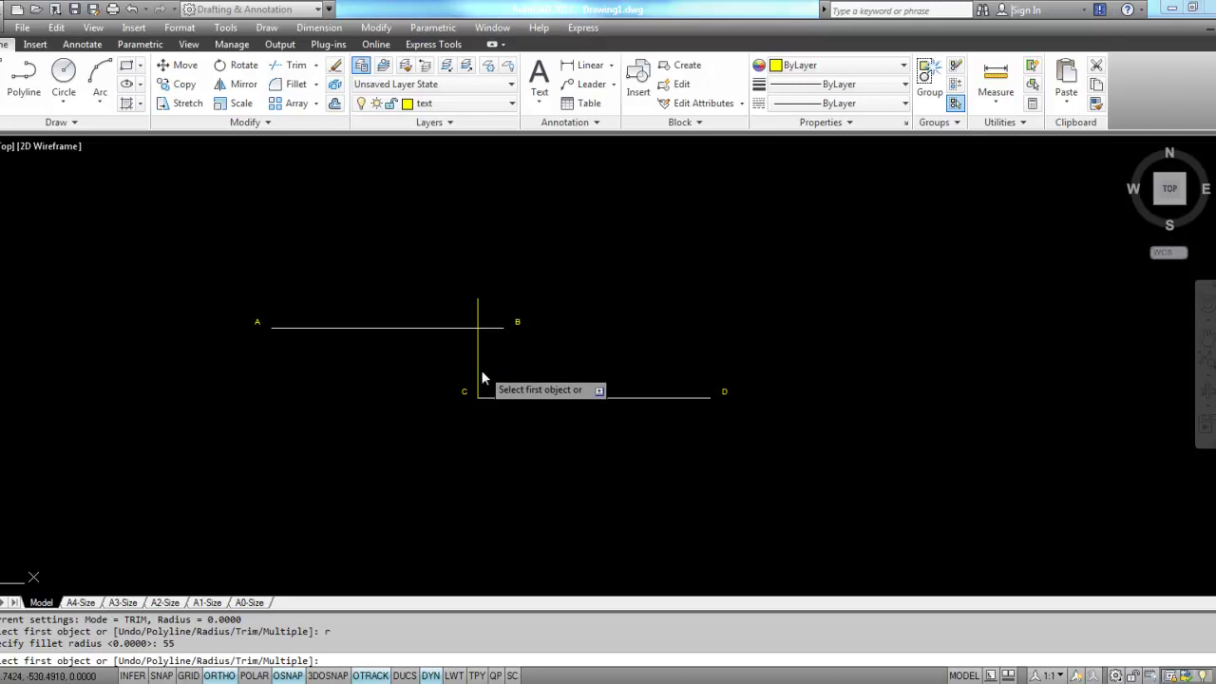
left_click(478, 376)
left_click(417, 330)
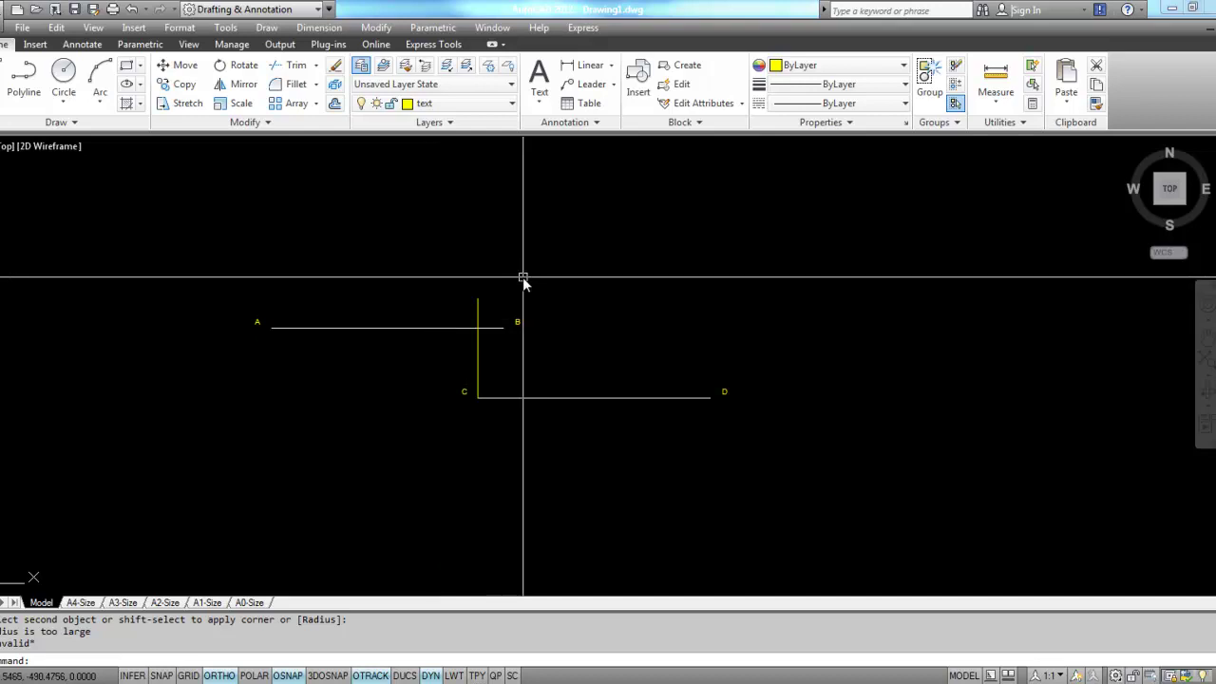
type("e")
key("Return")
left_click(514, 274)
left_click(467, 307)
key("Return")
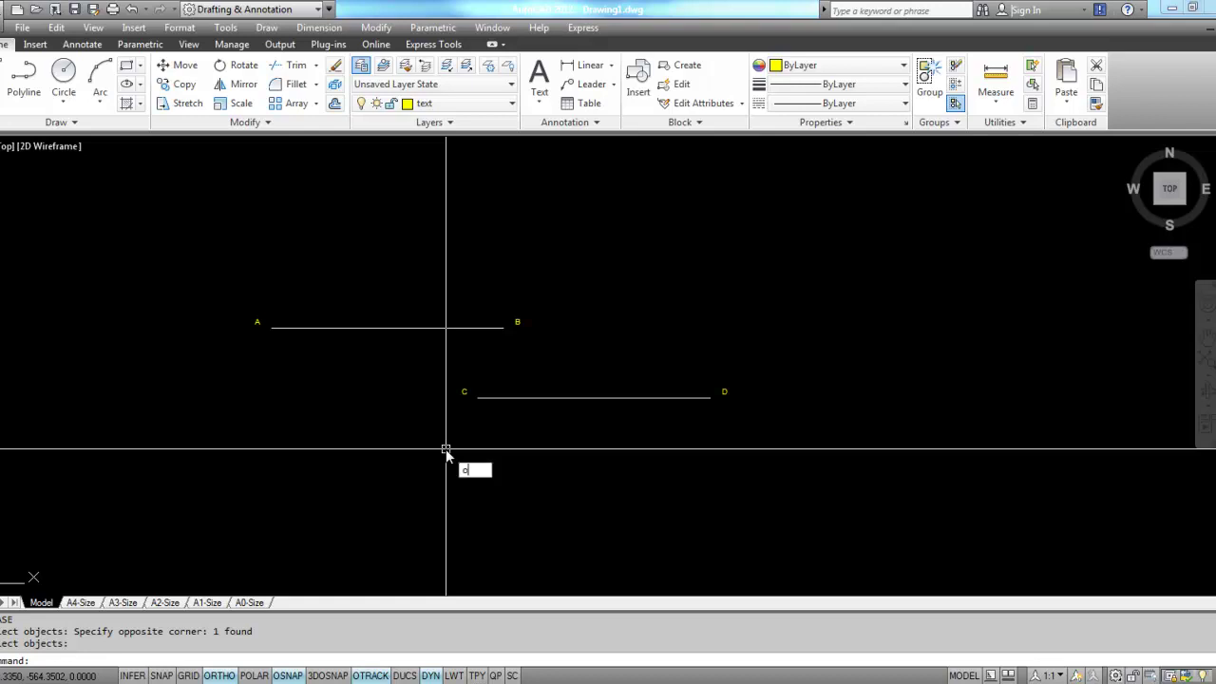
Step: Offset line AB 55 units downward to create a parallel helper line
key("Return")
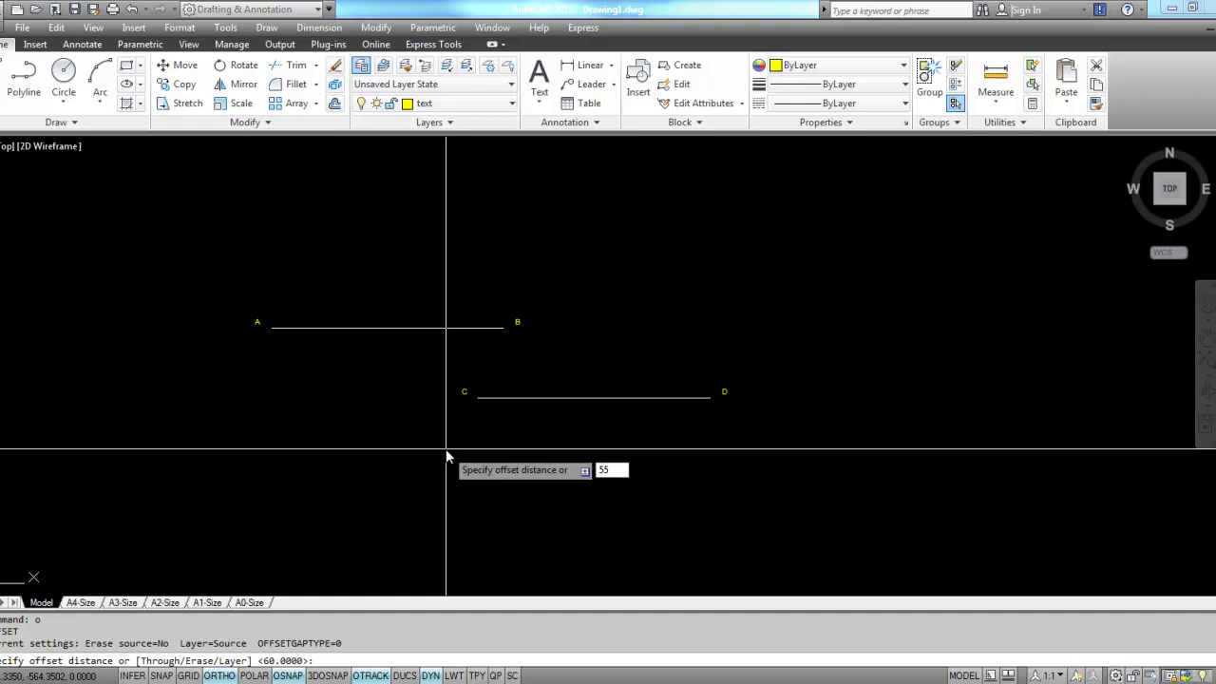
type("55")
key("Return")
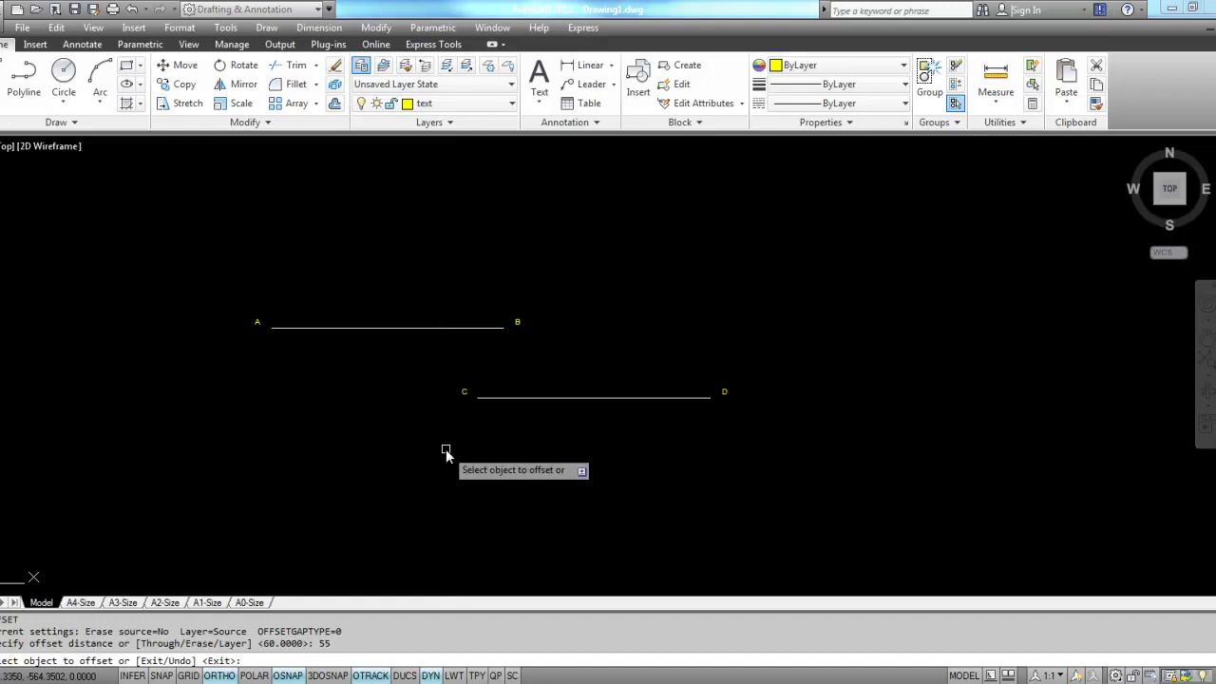
left_click(425, 326)
left_click(401, 427)
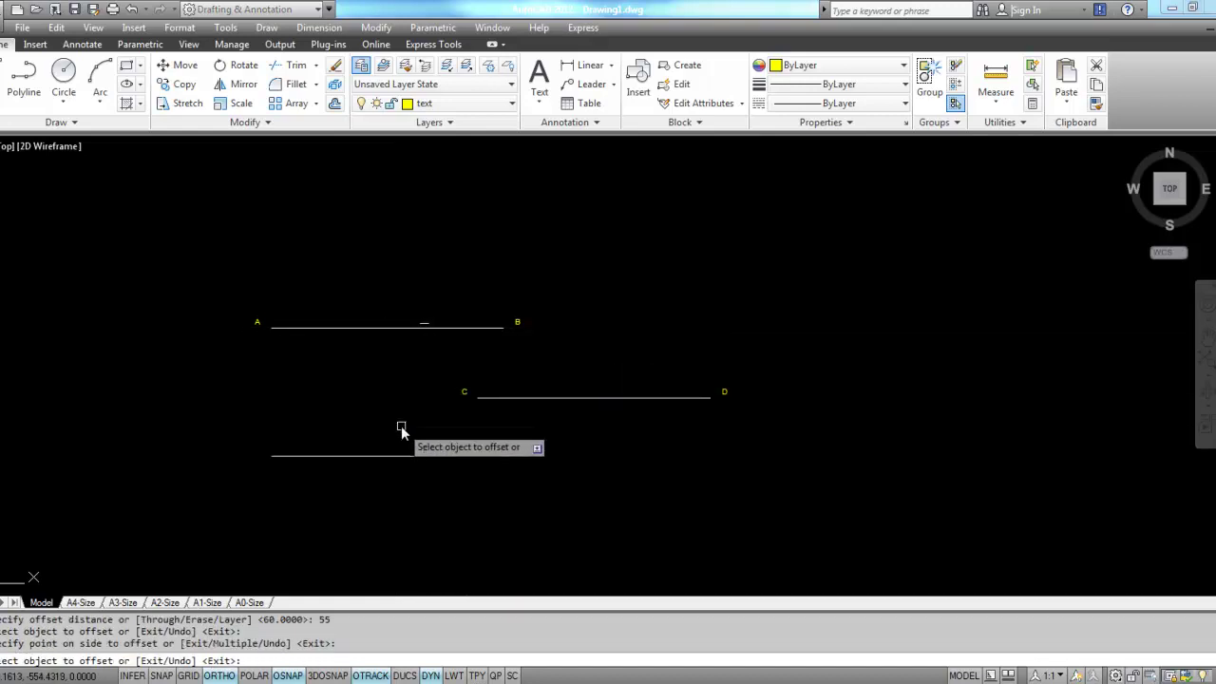
key("Return")
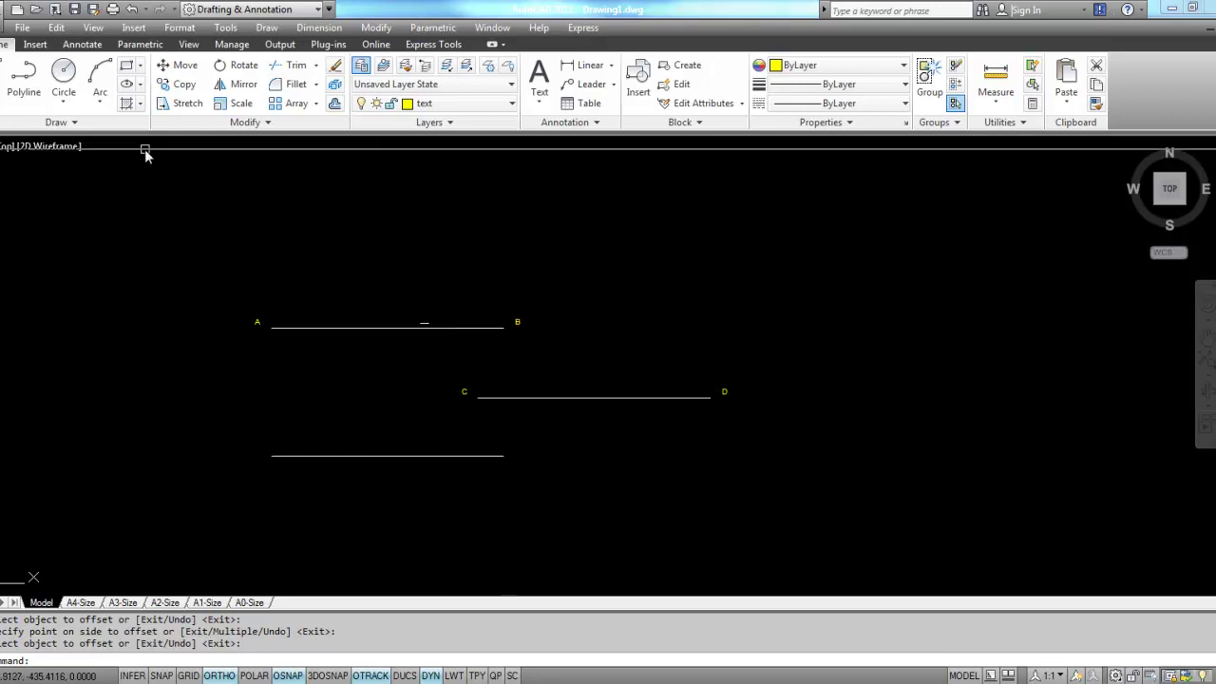
Step: Draw a circle of radius 55 with its centre snapped to point C
left_click(68, 87)
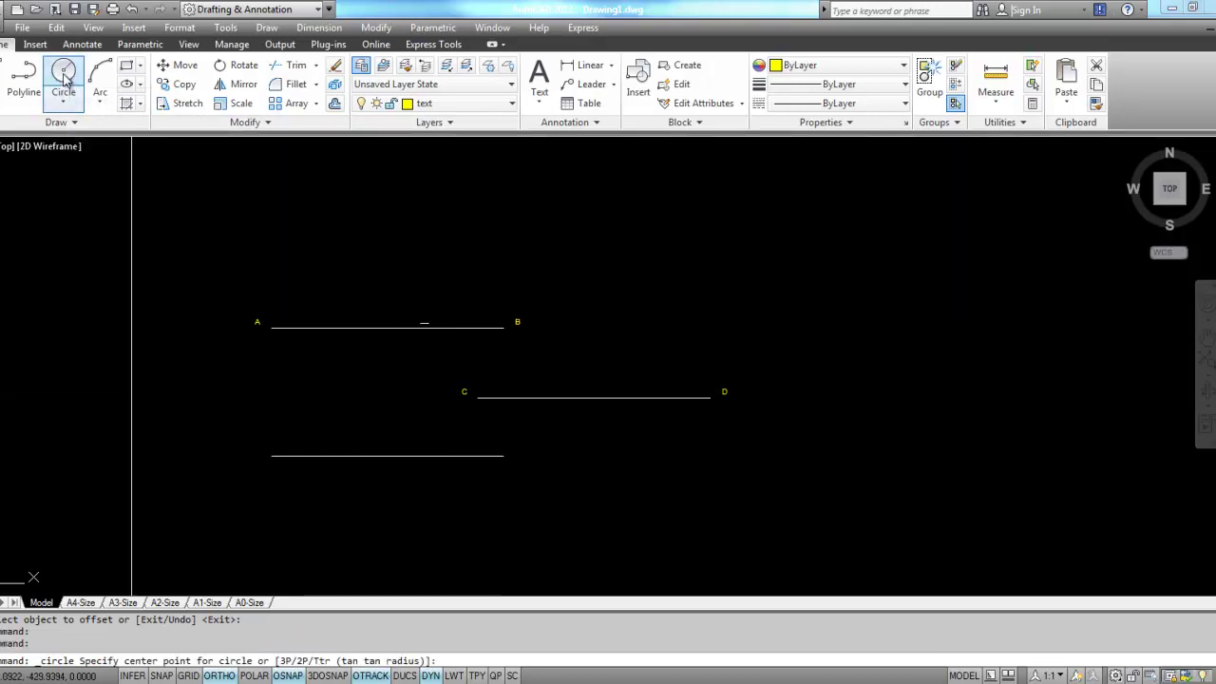
left_click(477, 398)
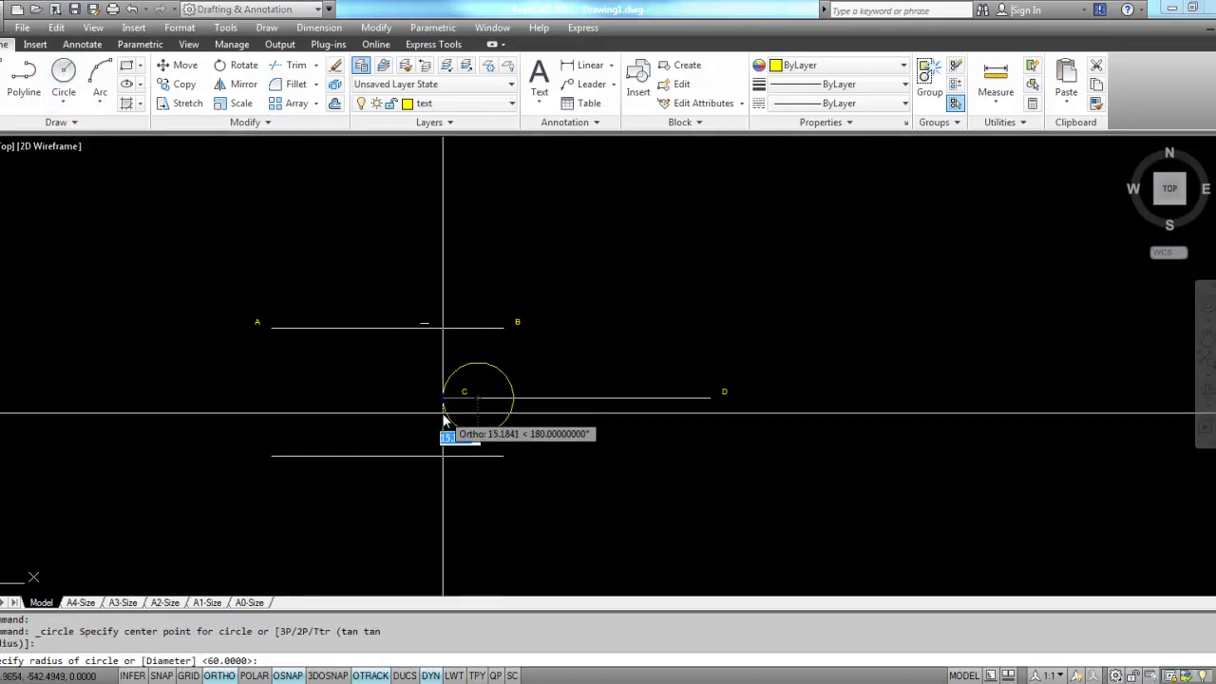
type("5")
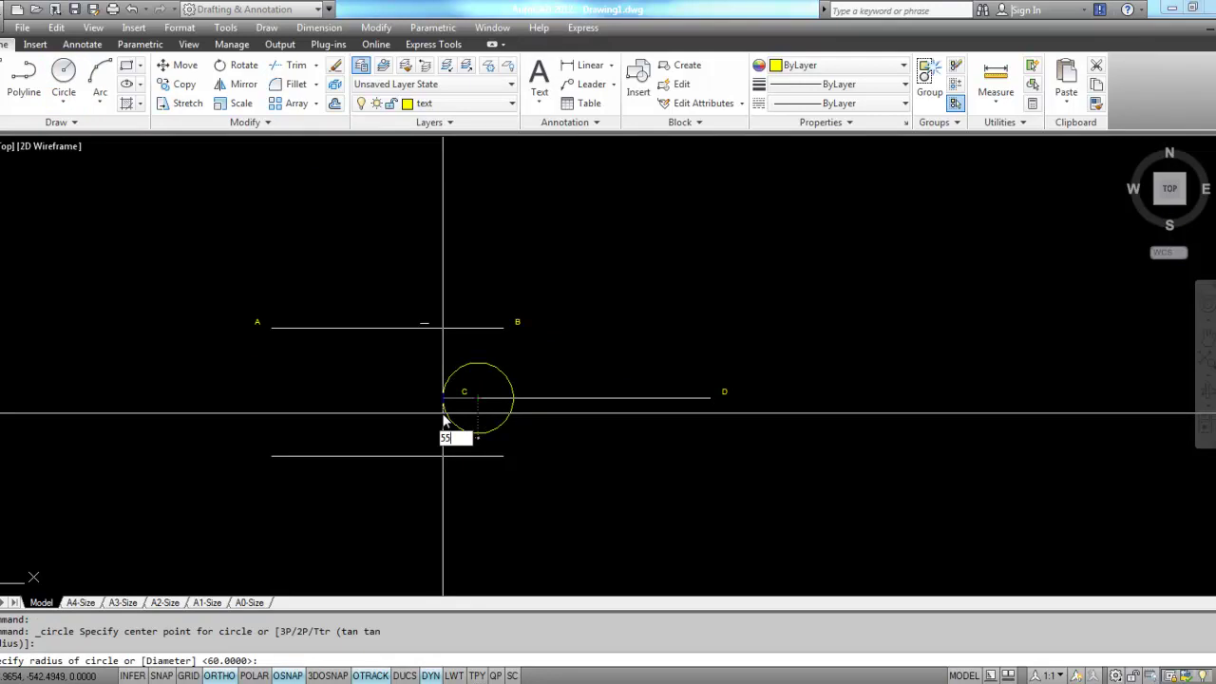
type("5")
key("Return")
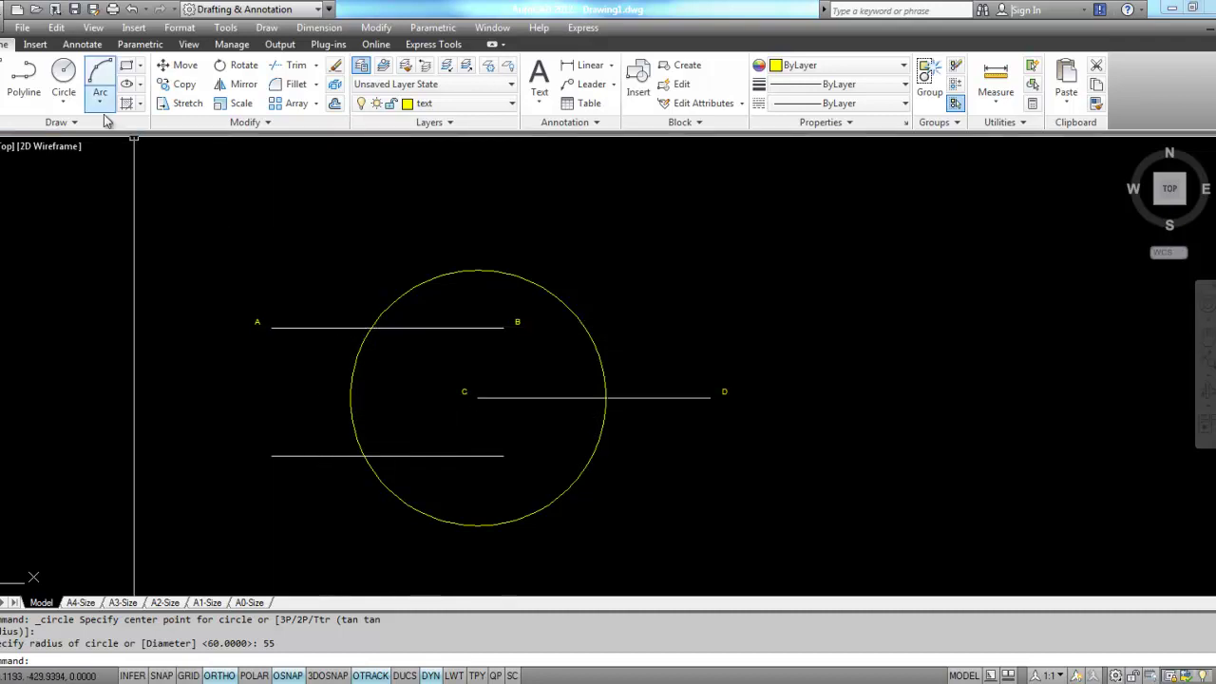
Step: Draw a radius-55 circle centred at the left intersection of the offset line and first circle
left_click(63, 81)
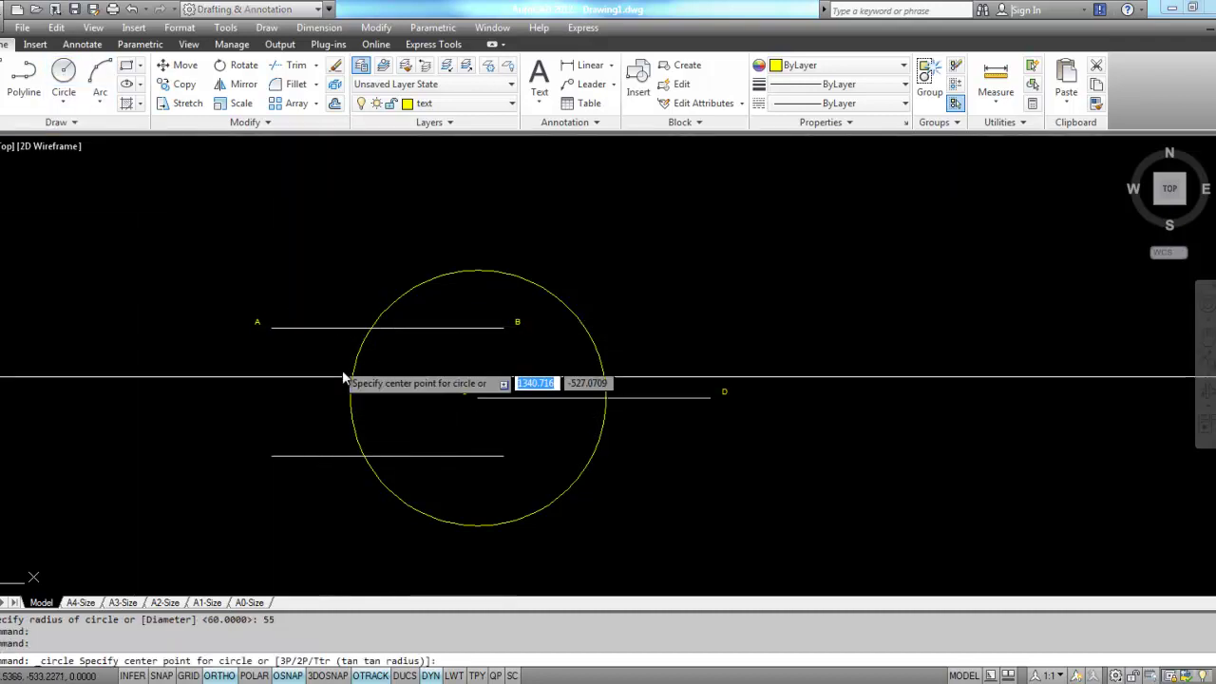
left_click(365, 455)
type("55")
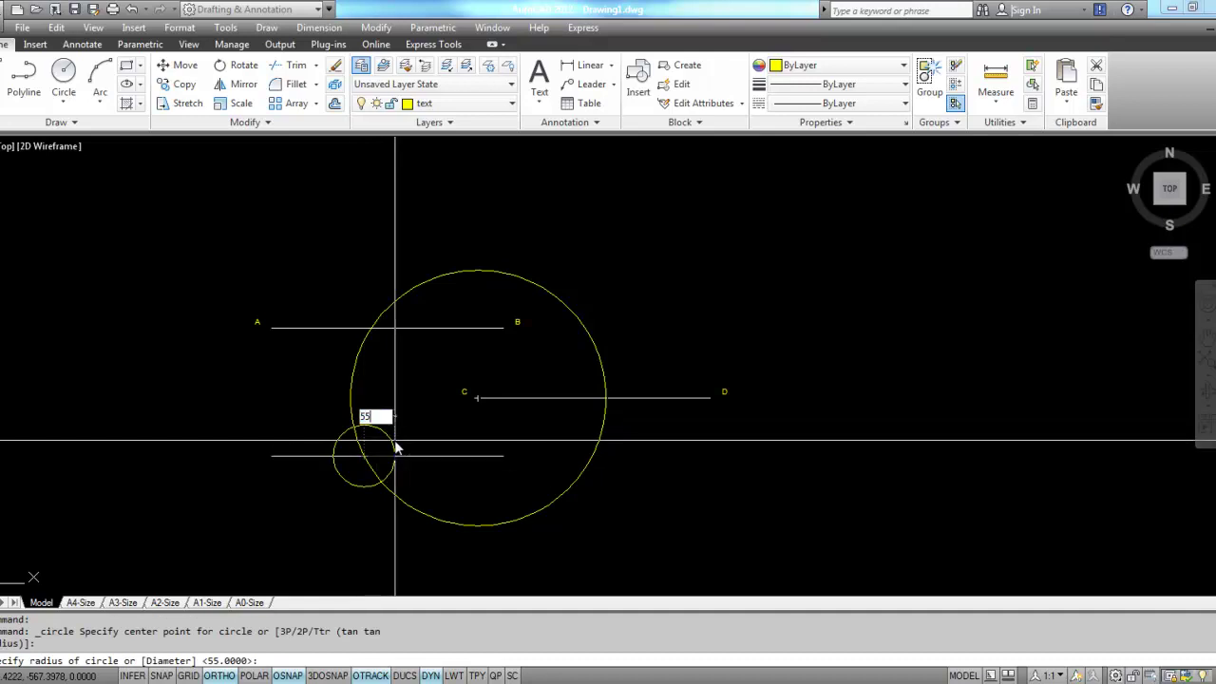
key("Return")
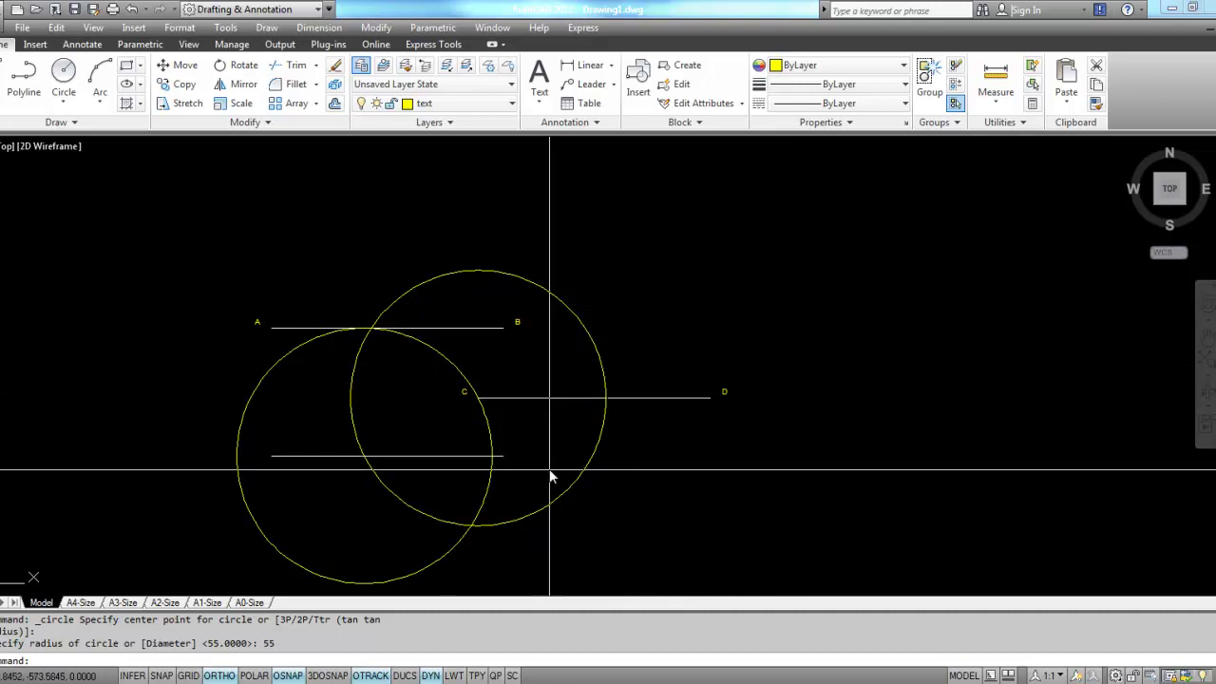
Step: Erase both circles and the lower offset line with a window selection
type("e")
key("Return")
left_click(559, 535)
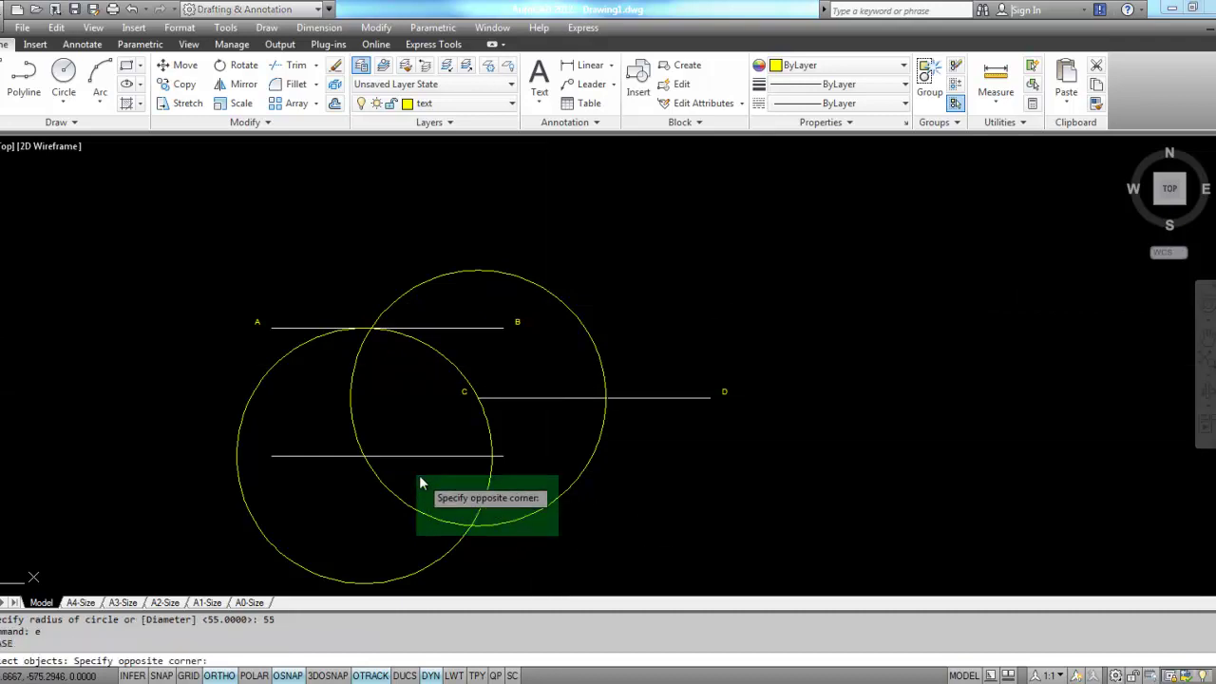
left_click(378, 450)
key("Return")
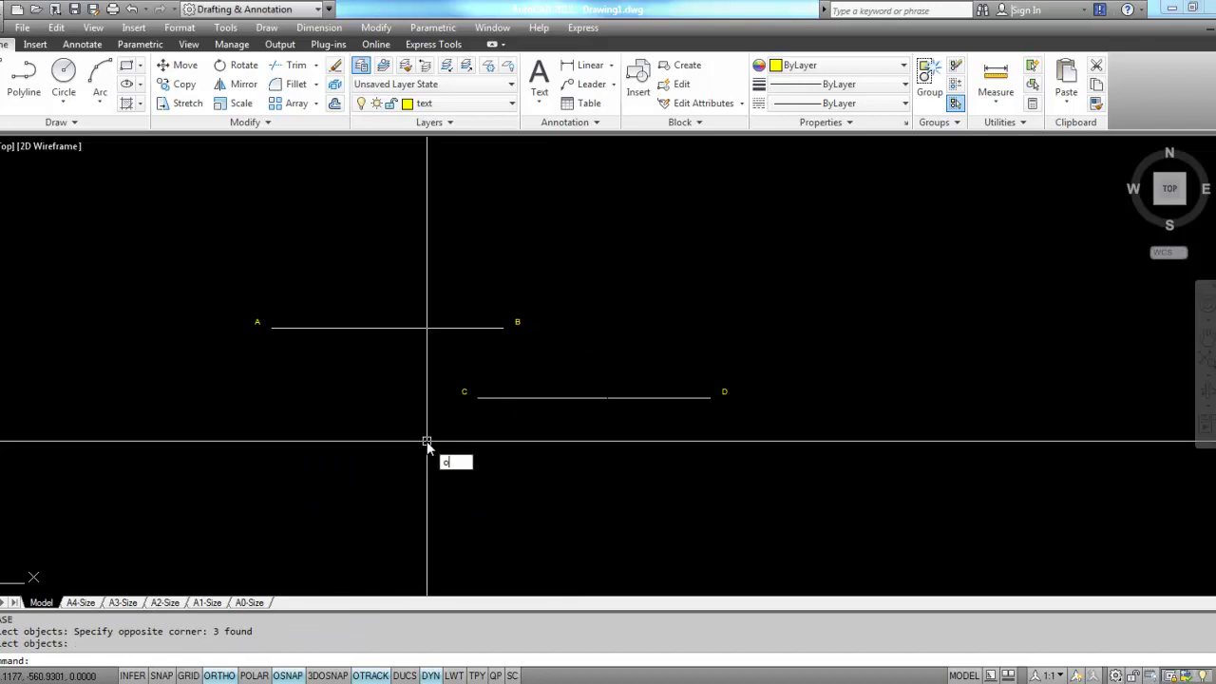
Step: Offset line AB 55 units downward again
key("Return")
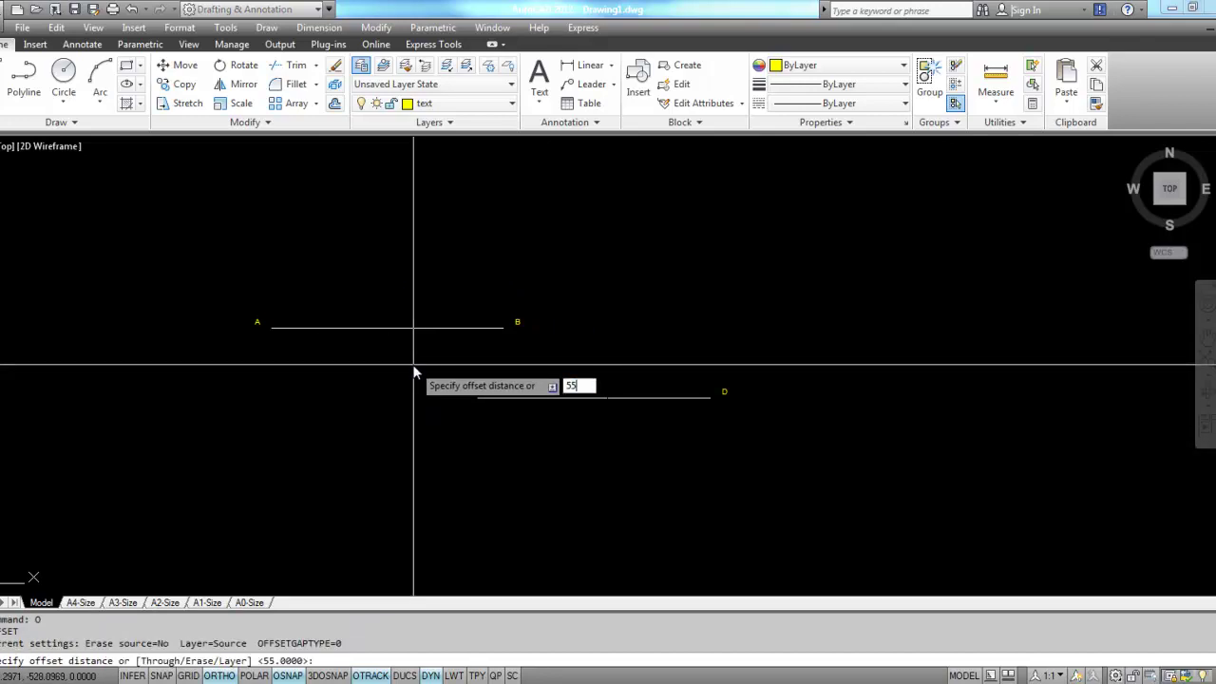
key("Return")
left_click(405, 327)
left_click(402, 449)
key("Return")
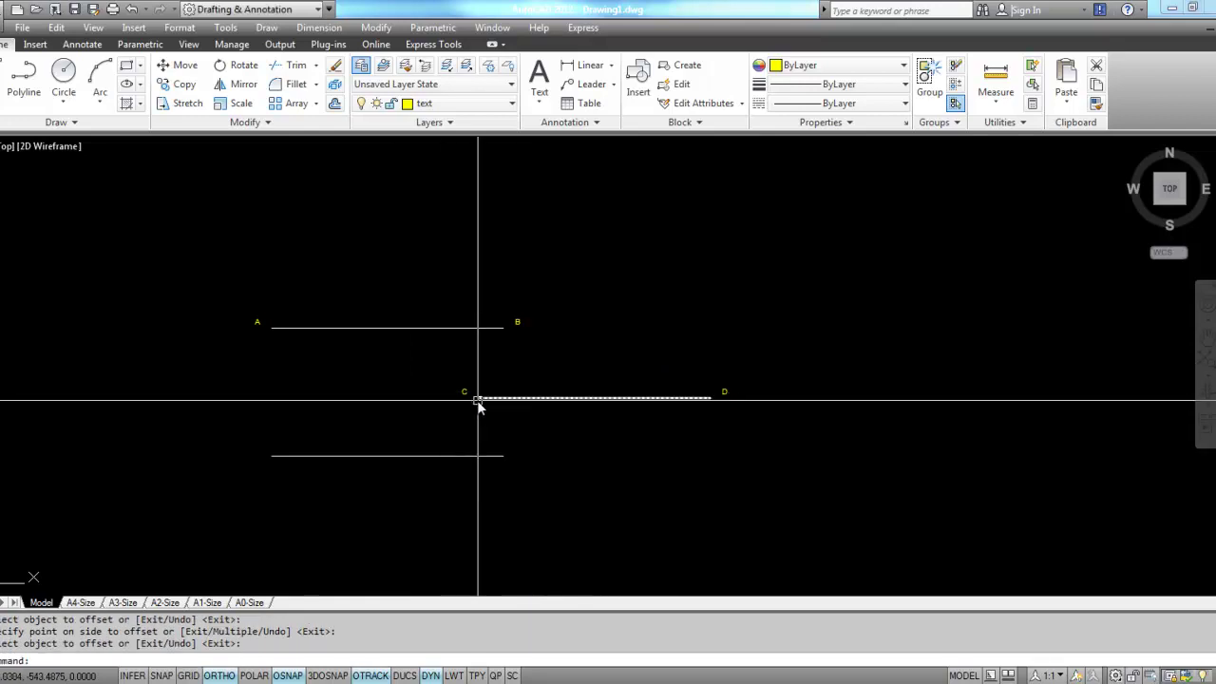
Step: Draw a radius-55 circle centred on point C
left_click(63, 83)
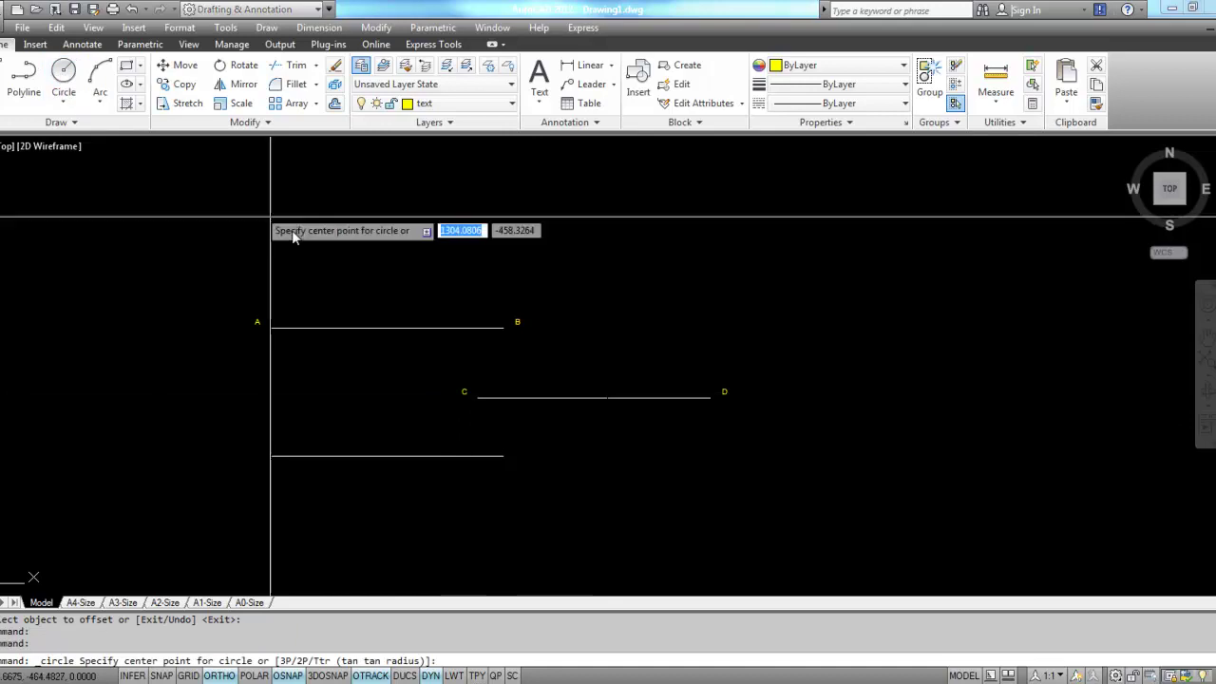
left_click(476, 400)
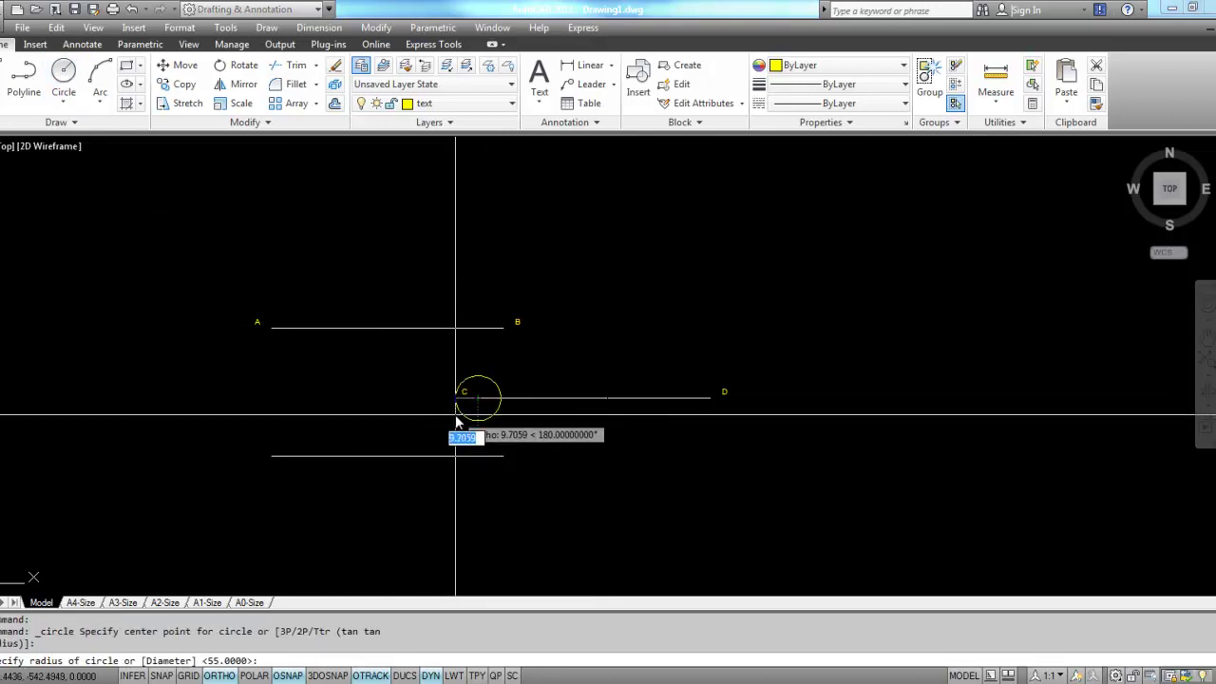
type("55")
key("Return")
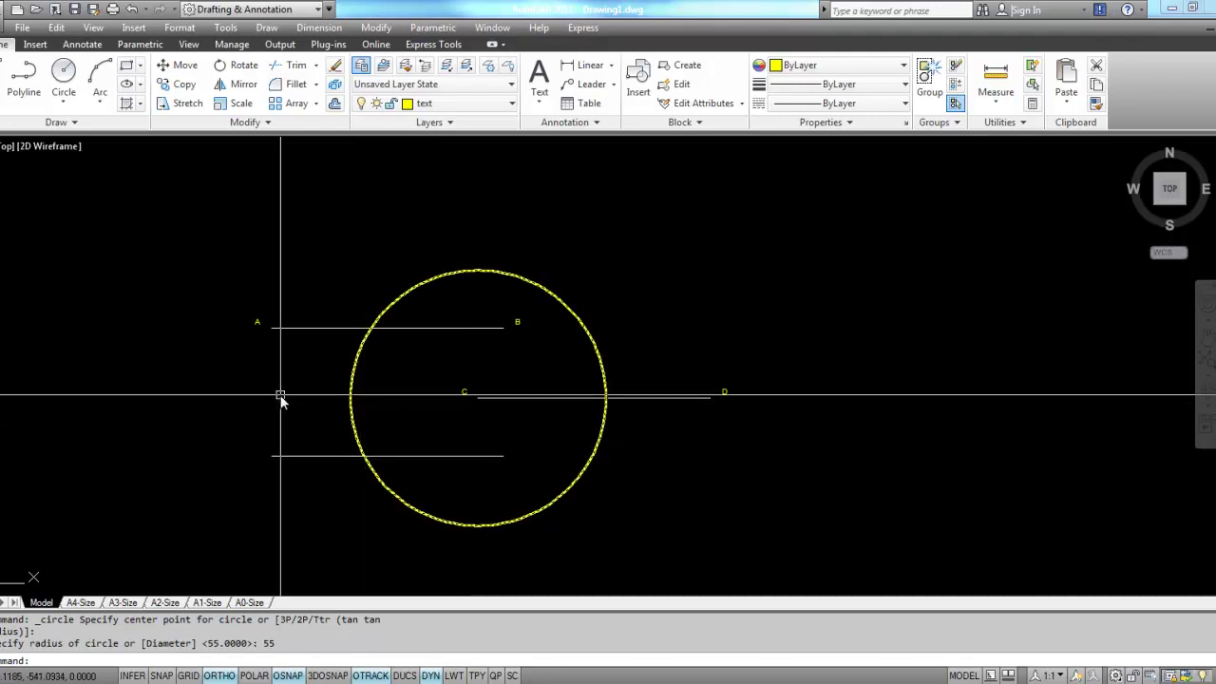
Step: Draw a radius-55 circle centred where the offset line meets the left side of the C circle
left_click(63, 81)
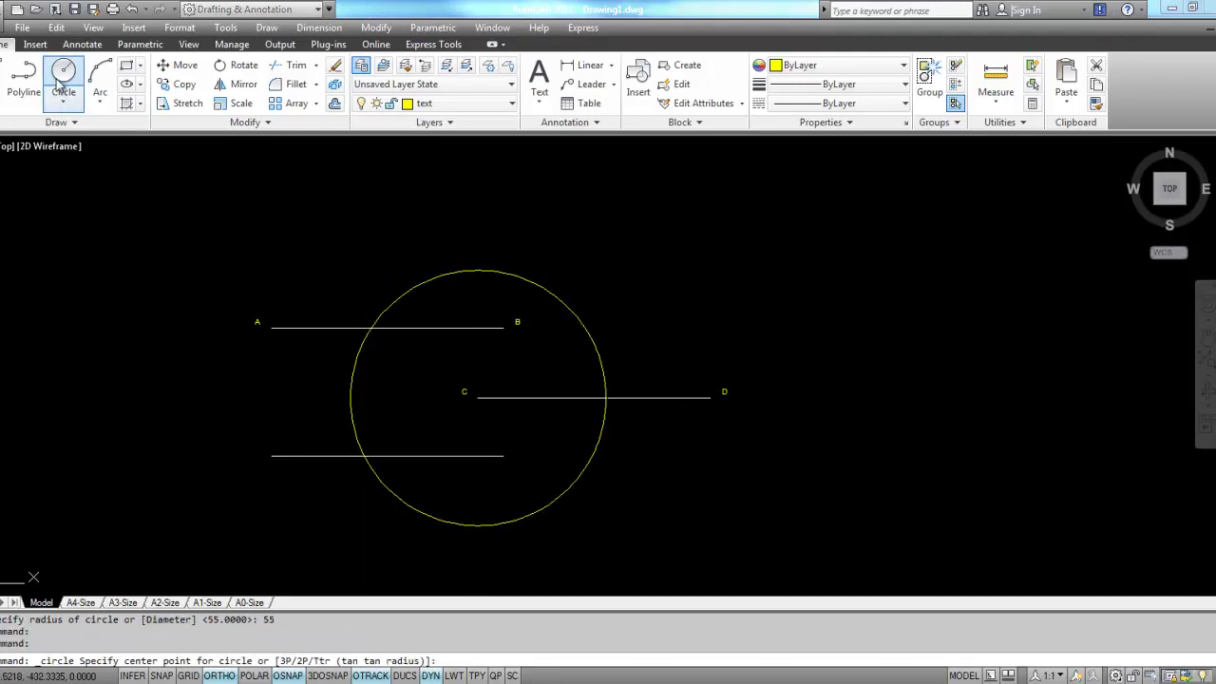
left_click(364, 456)
type("55")
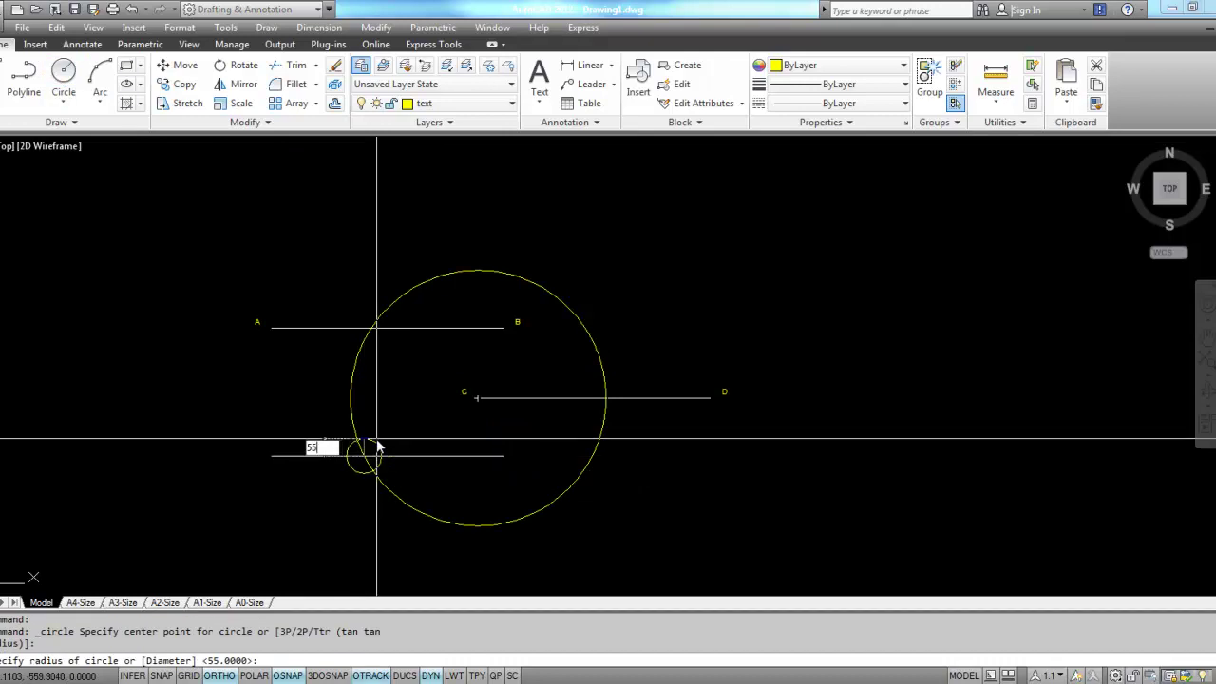
key("Return")
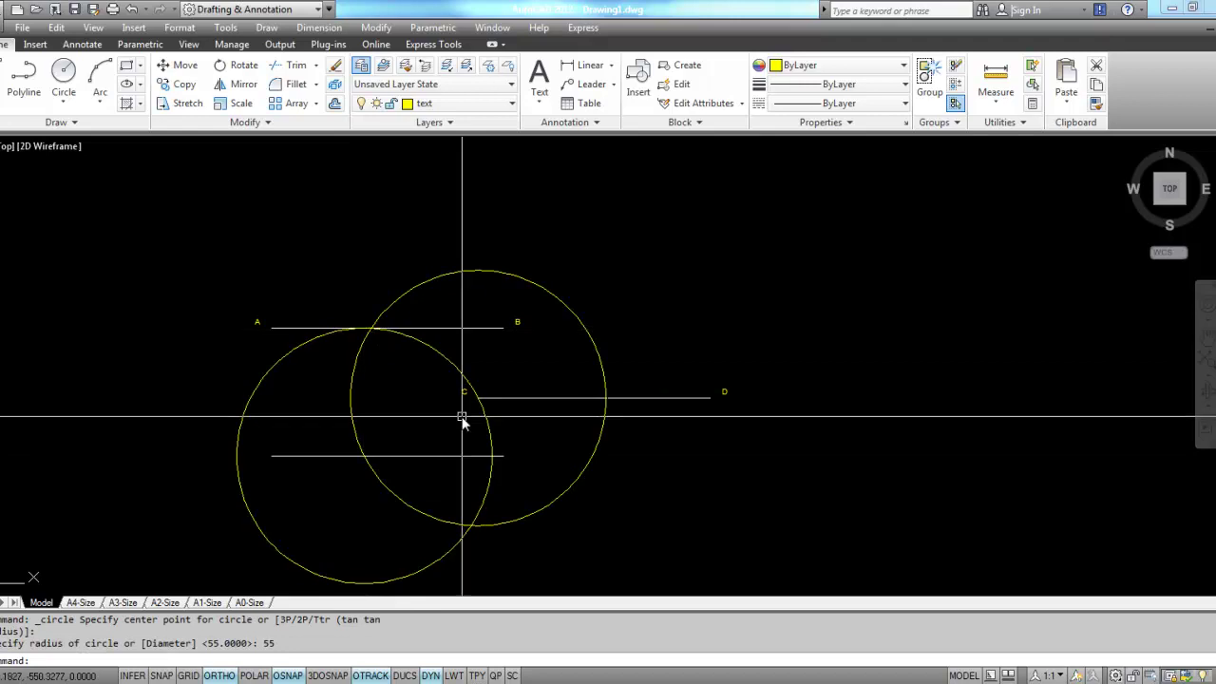
Step: Erase the helper circle around C and the offset line below AB
left_click(565, 489)
left_click(463, 457)
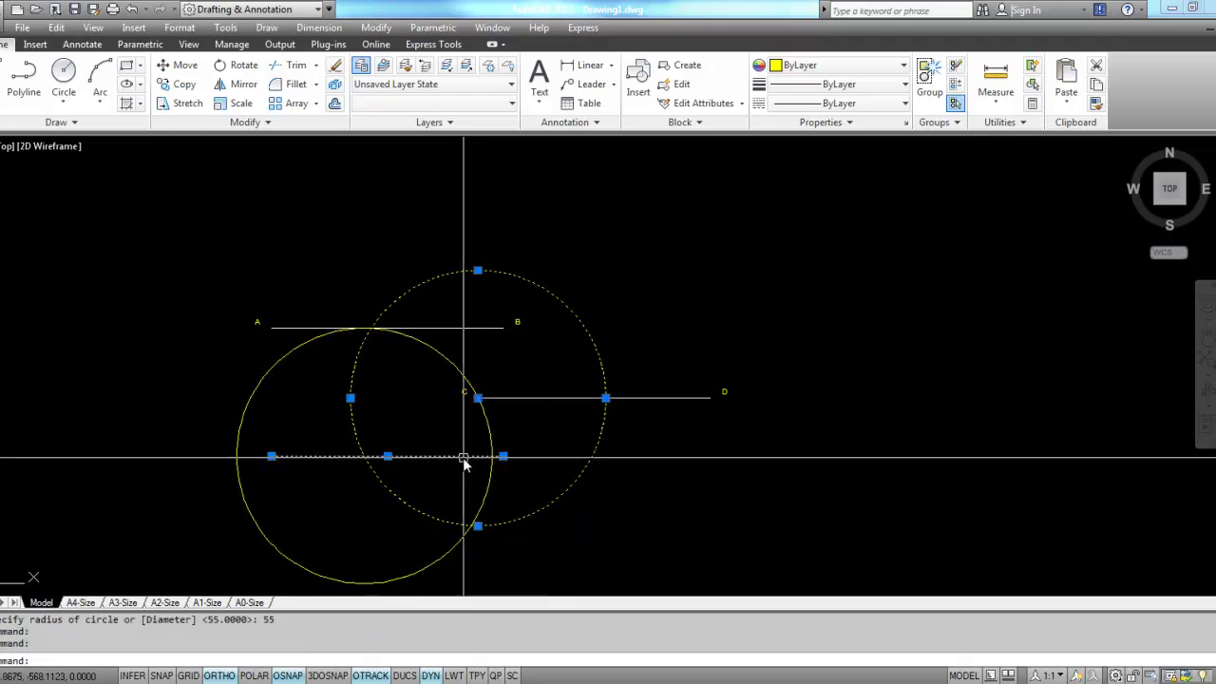
type("e")
key("Return")
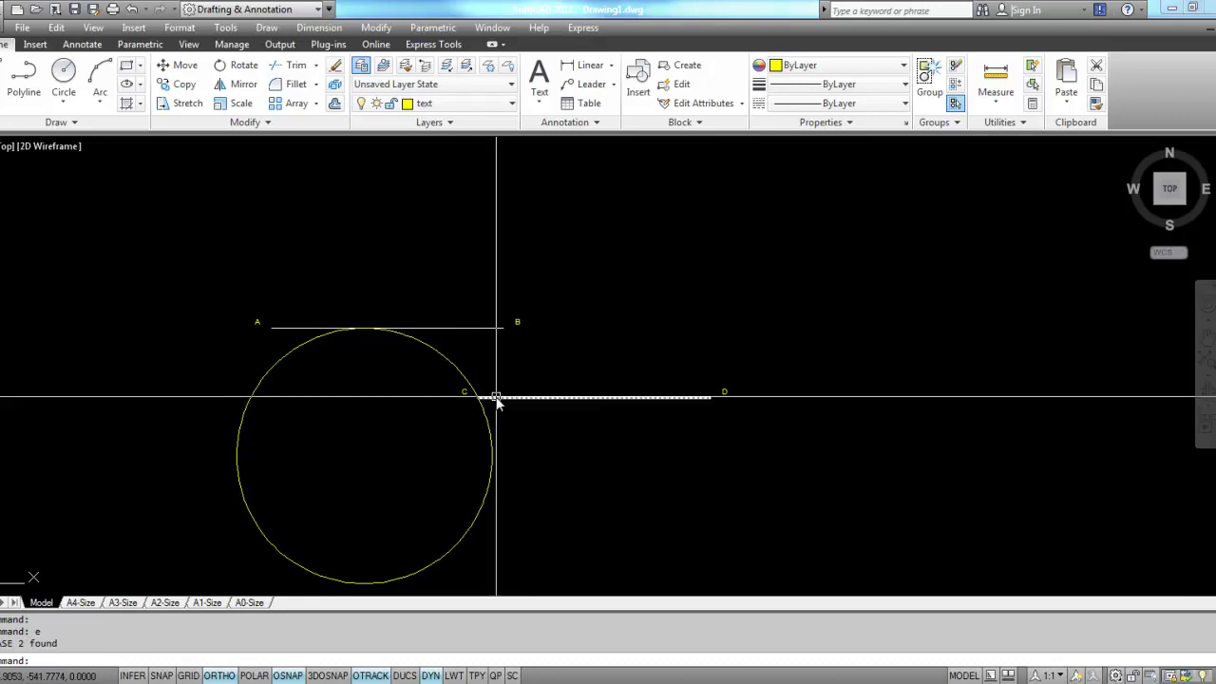